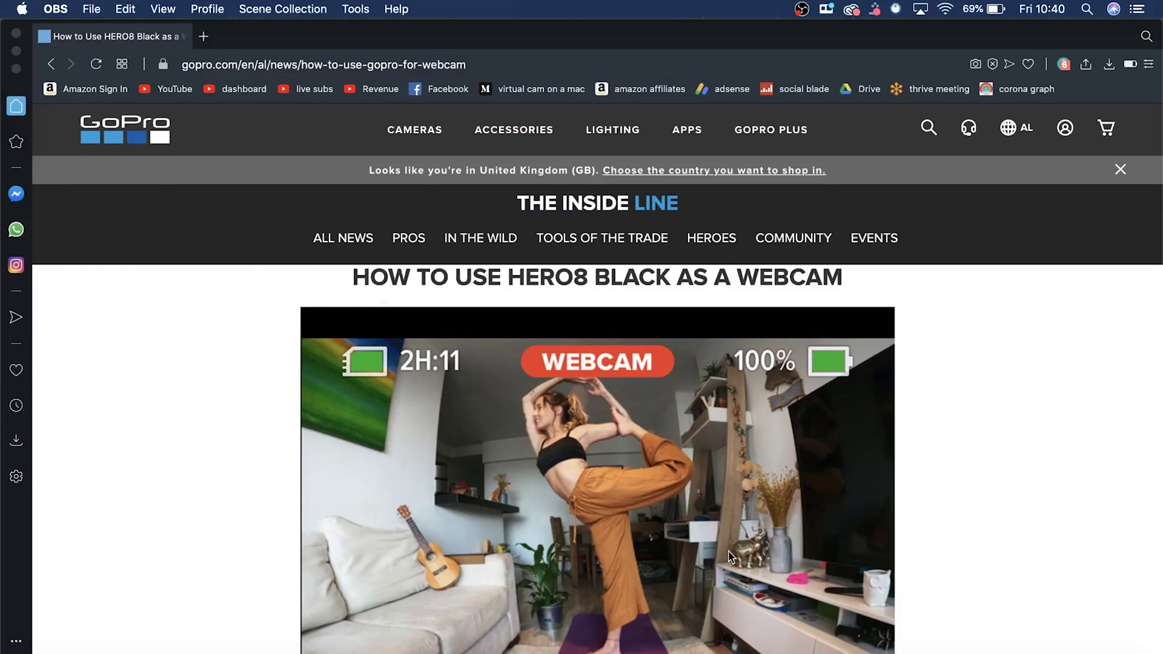
{"action": "scroll", "coordinate": [901, 594], "scroll_direction": "down", "scroll_amount": 3}
{"action": "scroll", "coordinate": [900, 594], "scroll_direction": "down", "scroll_amount": 3}
{"action": "scroll", "coordinate": [900, 593], "scroll_direction": "down", "scroll_amount": 3}
{"action": "scroll", "coordinate": [900, 594], "scroll_direction": "down", "scroll_amount": 1}
{"action": "scroll", "coordinate": [901, 594], "scroll_direction": "down", "scroll_amount": 4}
{"action": "scroll", "coordinate": [900, 595], "scroll_direction": "up", "scroll_amount": 2}
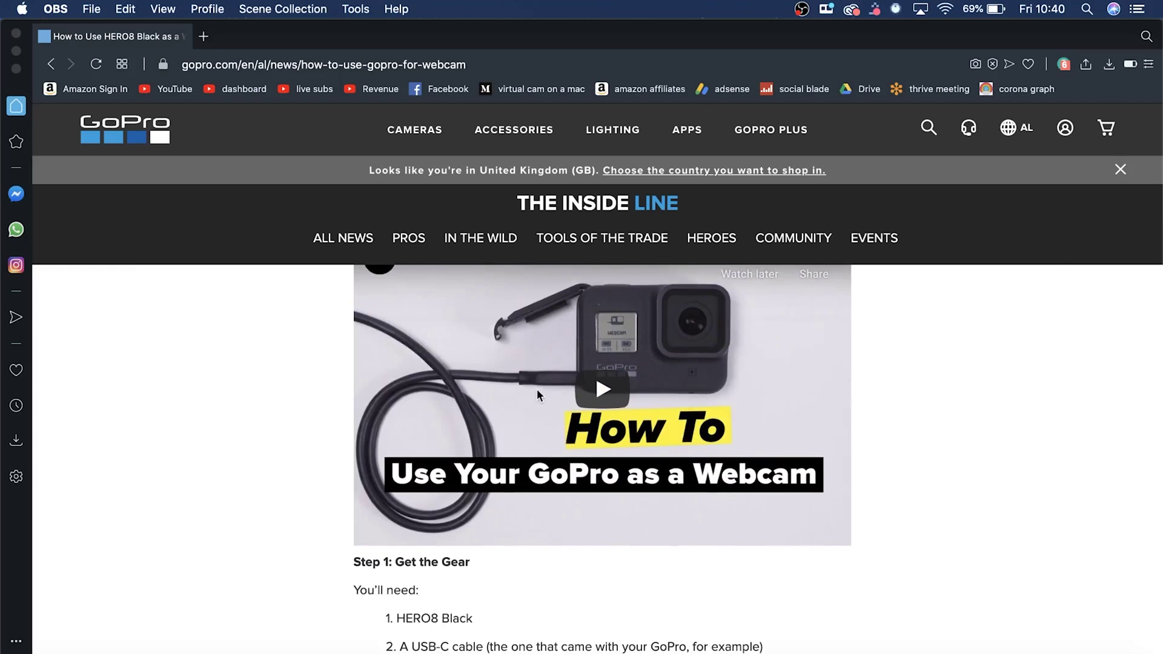
{"action": "scroll", "coordinate": [970, 565], "scroll_direction": "down", "scroll_amount": 3}
{"action": "scroll", "coordinate": [971, 567], "scroll_direction": "down", "scroll_amount": 2}
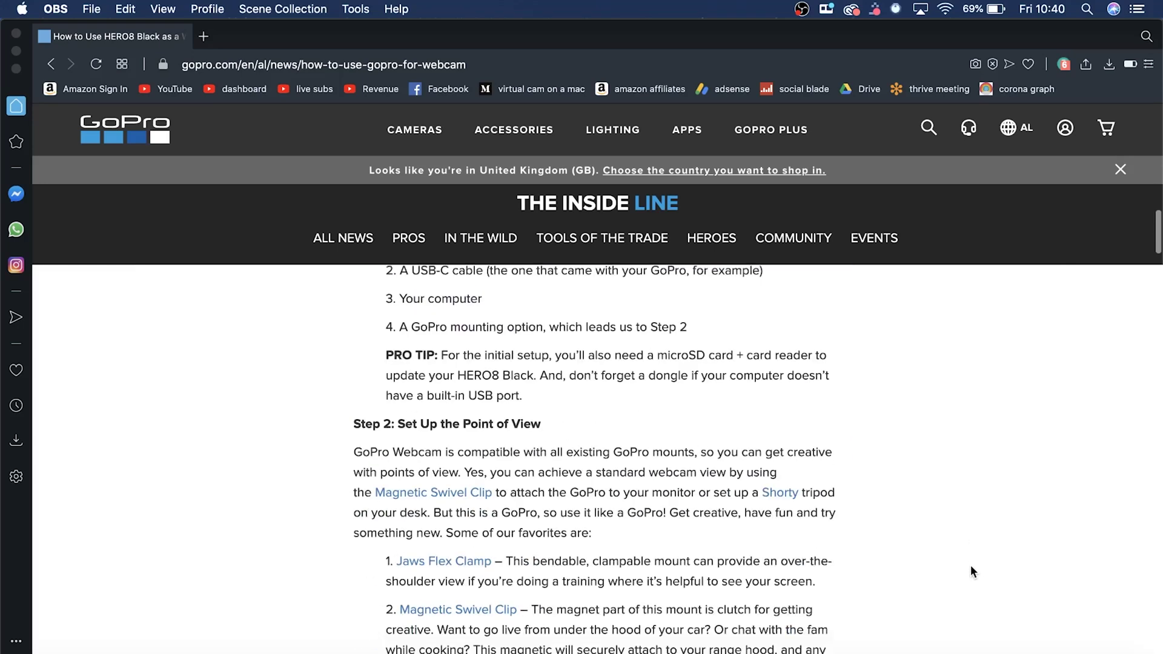
{"action": "scroll", "coordinate": [971, 568], "scroll_direction": "down", "scroll_amount": 2}
{"action": "scroll", "coordinate": [971, 567], "scroll_direction": "down", "scroll_amount": 1}
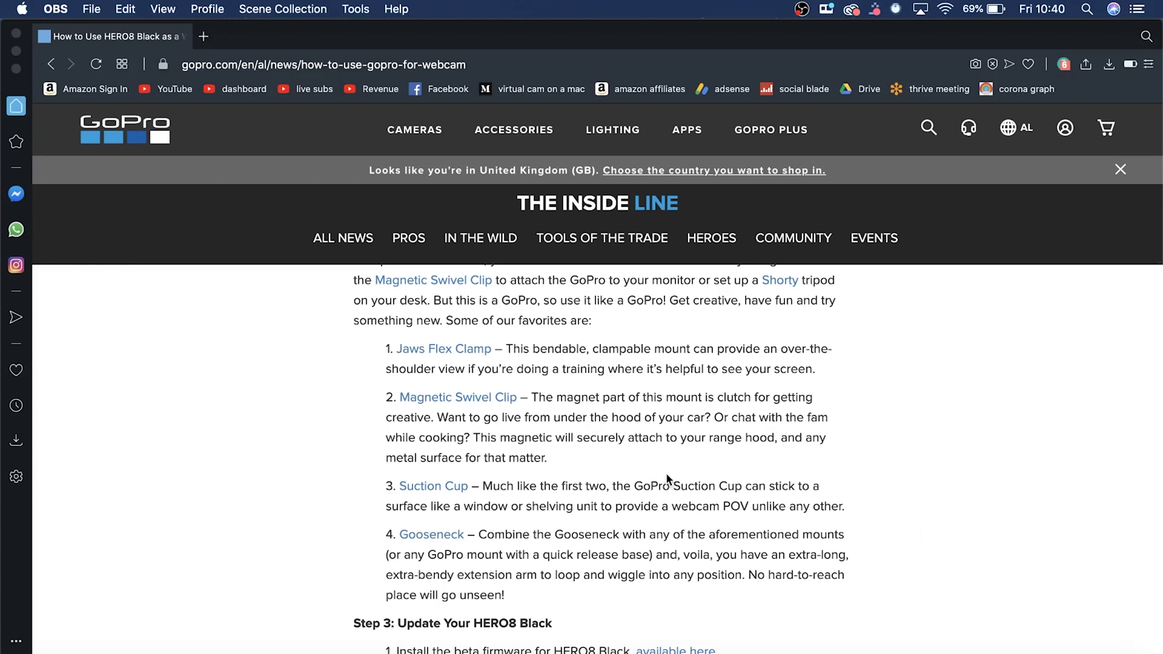
{"action": "scroll", "coordinate": [697, 496], "scroll_direction": "down", "scroll_amount": 1}
{"action": "scroll", "coordinate": [697, 501], "scroll_direction": "down", "scroll_amount": 2}
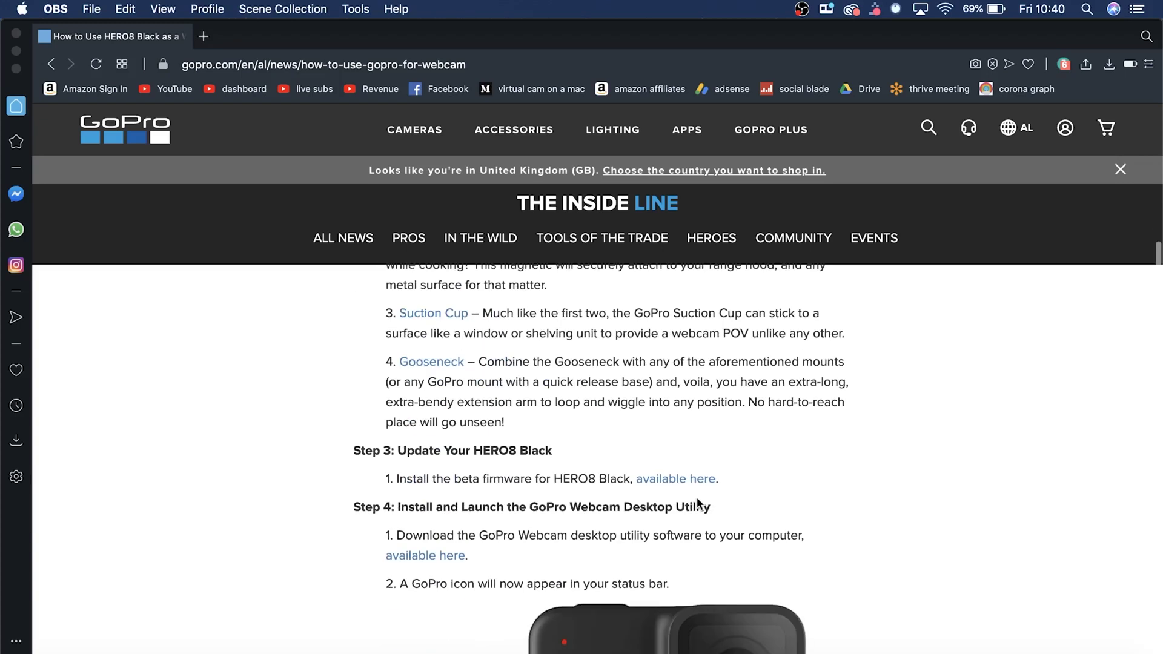
{"action": "scroll", "coordinate": [698, 503], "scroll_direction": "down", "scroll_amount": 2}
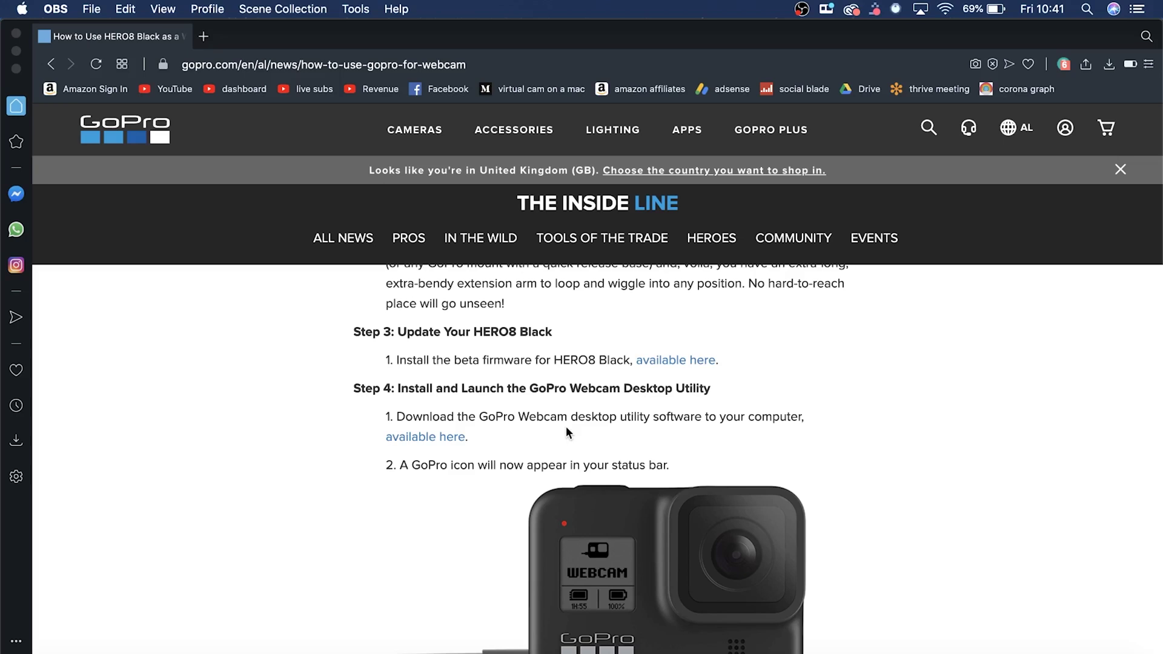
Download the GoPro Webcam Beta Firmware zip from the Step 3 'available here' page
{"action": "left_click", "coordinate": [675, 361]}
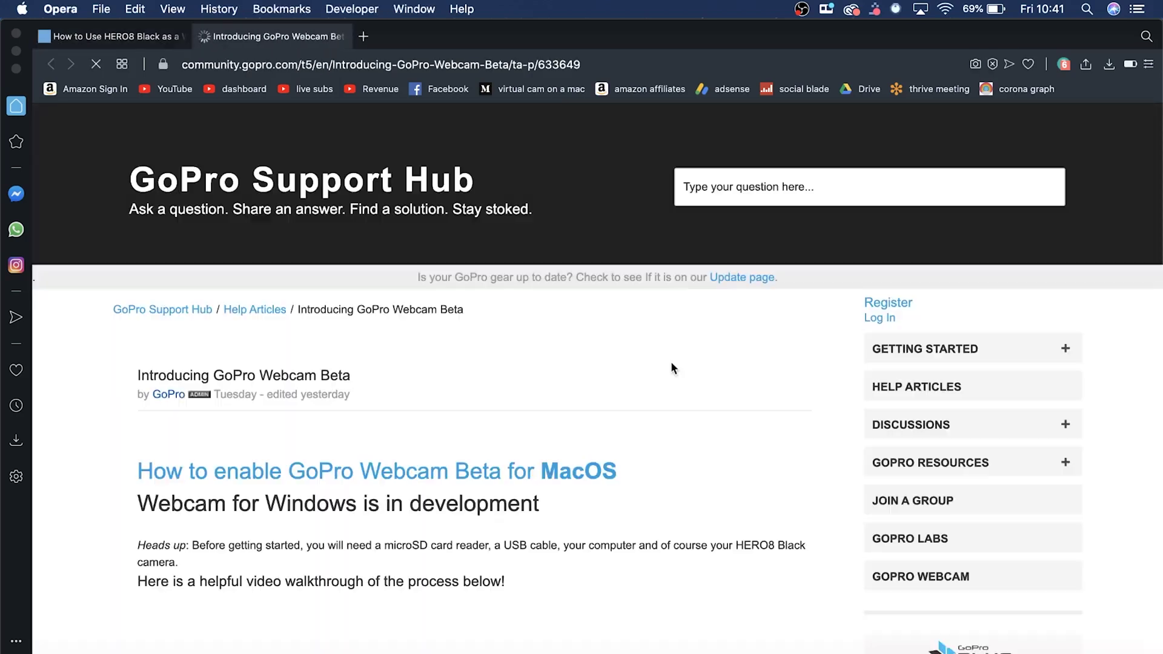
{"action": "scroll", "coordinate": [672, 369], "scroll_direction": "down", "scroll_amount": 5}
{"action": "scroll", "coordinate": [671, 368], "scroll_direction": "down", "scroll_amount": 4}
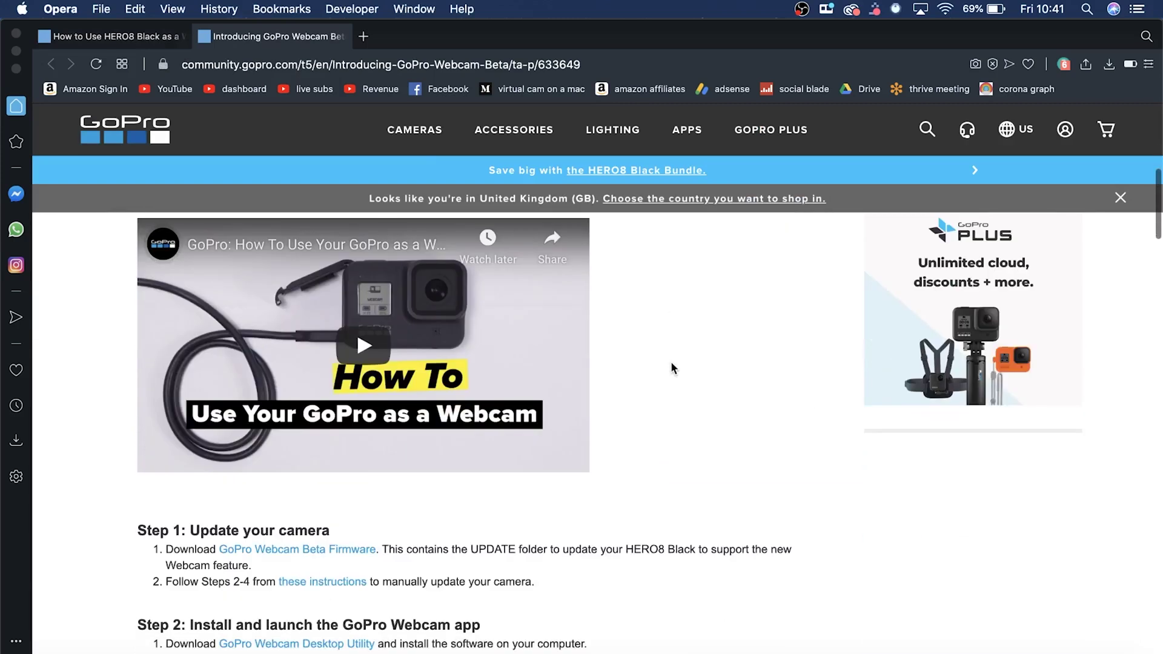
{"action": "scroll", "coordinate": [670, 368], "scroll_direction": "down", "scroll_amount": 4}
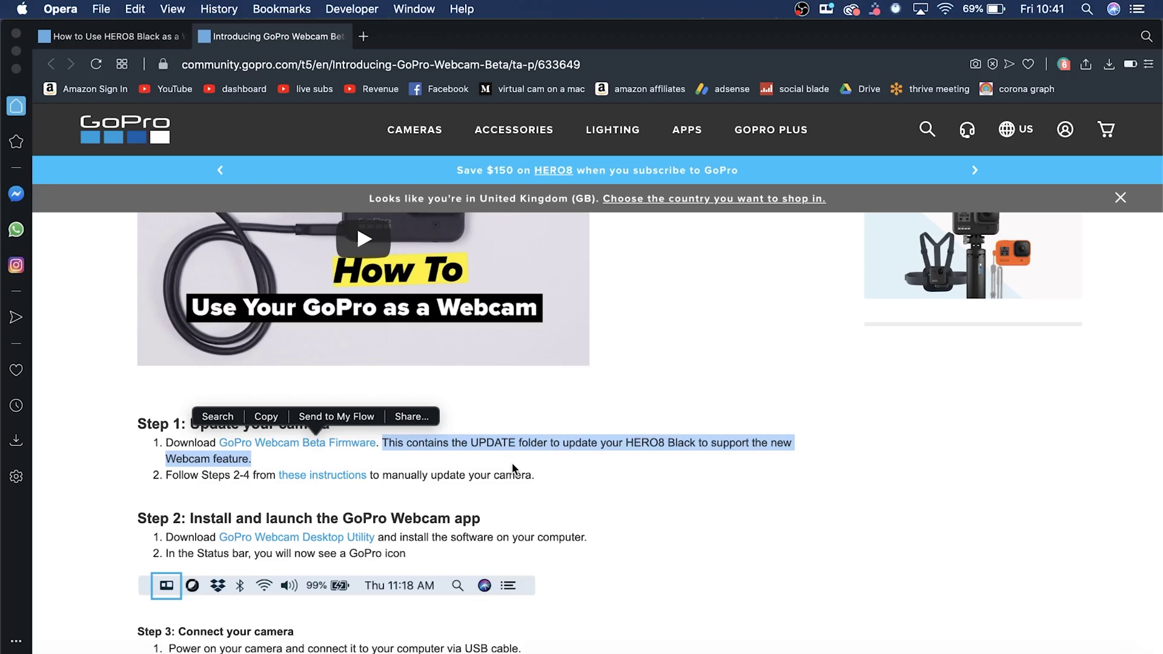
{"action": "left_click", "coordinate": [632, 498]}
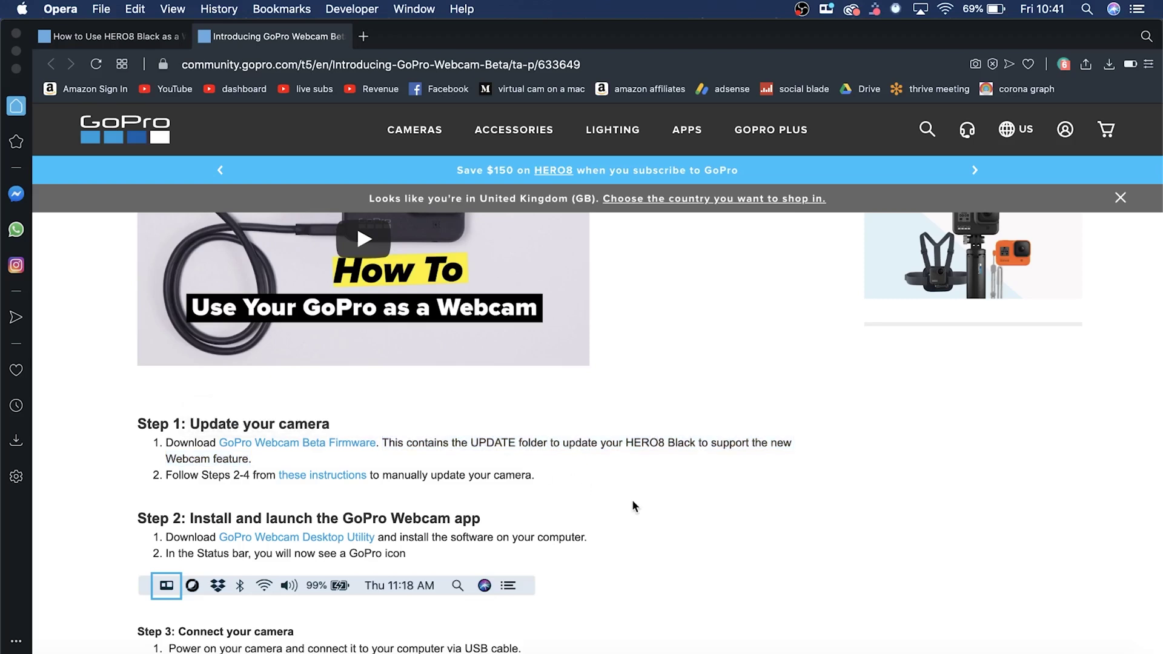
{"action": "scroll", "coordinate": [308, 382], "scroll_direction": "up", "scroll_amount": 1}
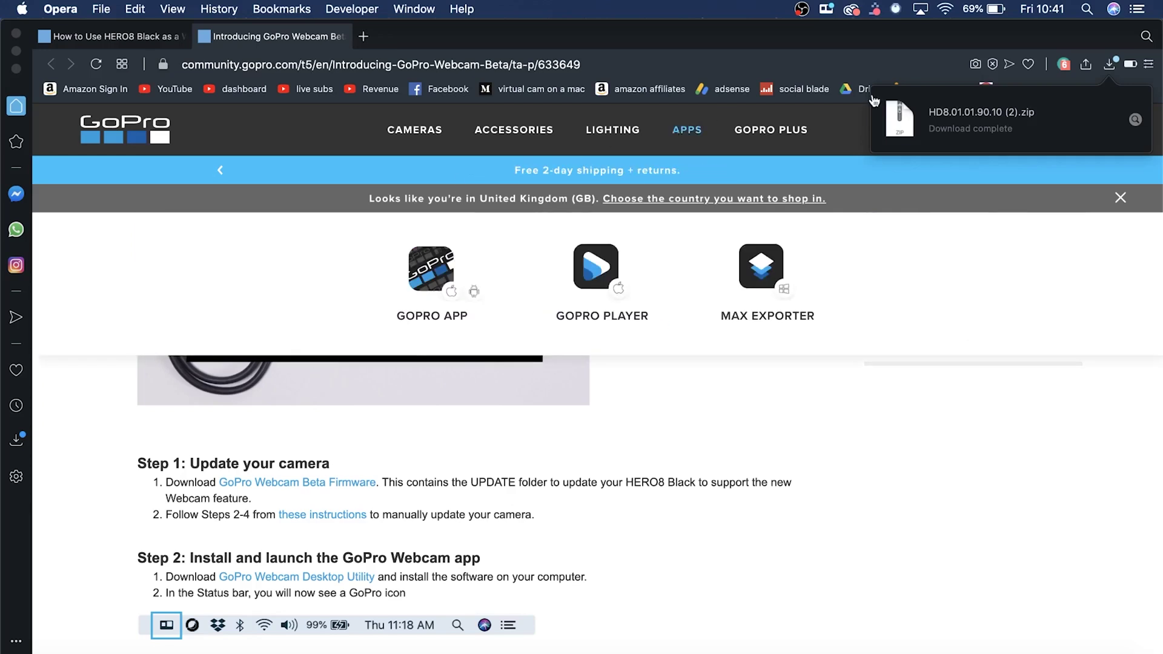
{"action": "left_click", "coordinate": [1001, 119]}
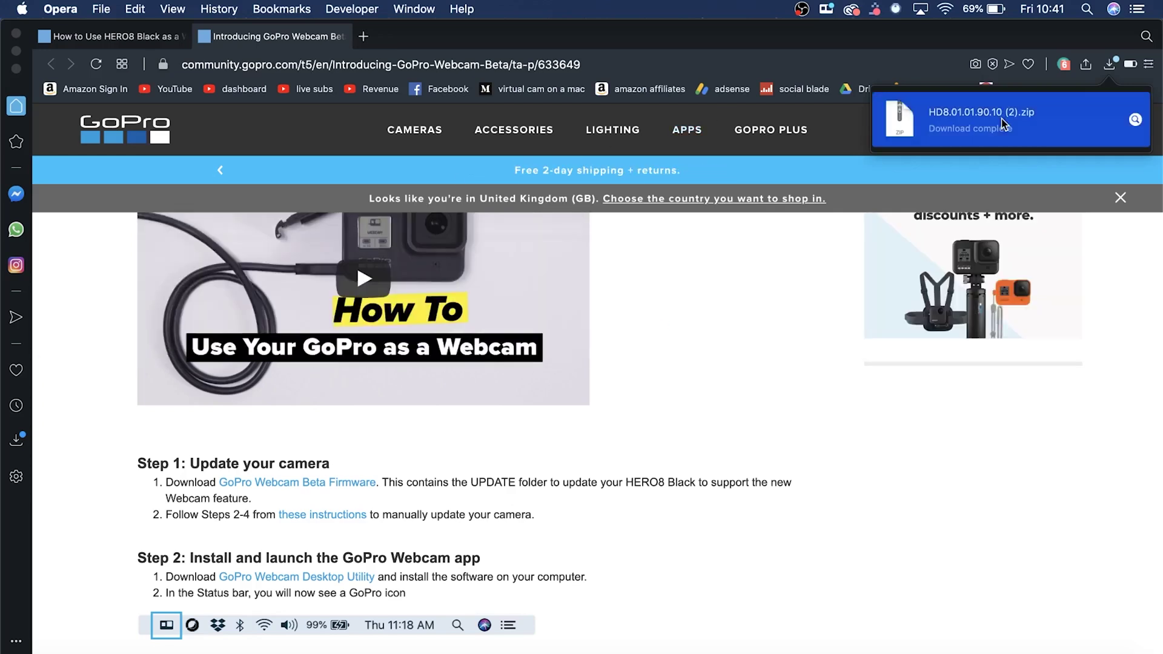
Extract the downloaded firmware zip with Archive Utility into an UPDATE folder
{"action": "left_click", "coordinate": [1002, 119]}
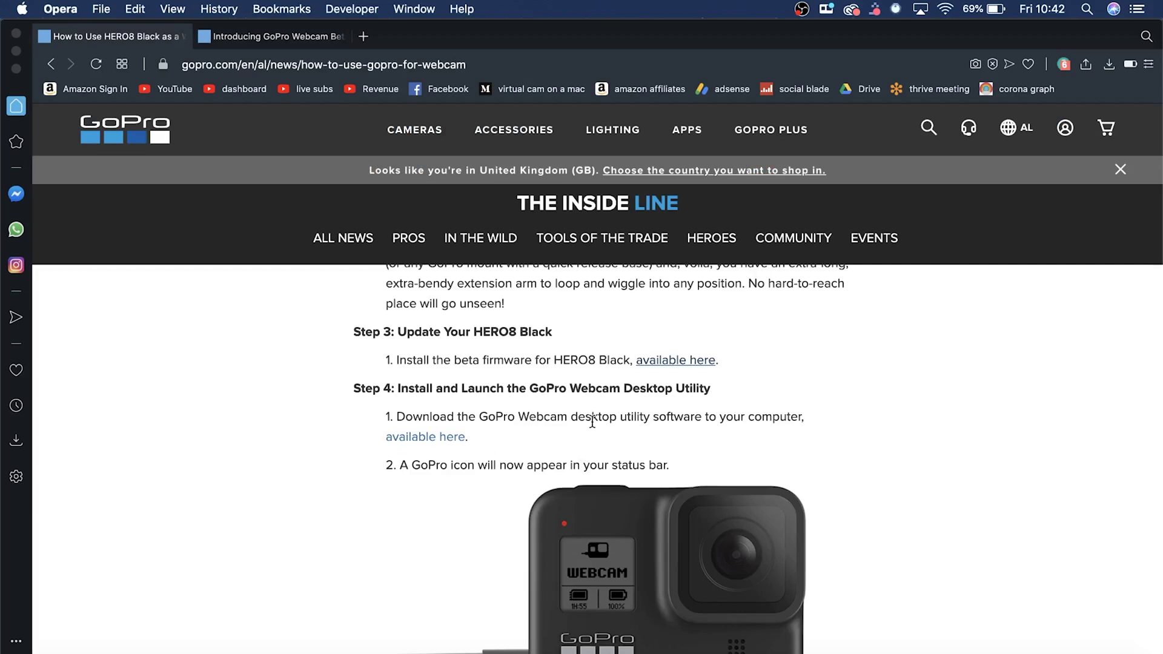
Download the GoPro Webcam Desktop Utility 1.0.185 package and start its installer
{"action": "left_click", "coordinate": [400, 438]}
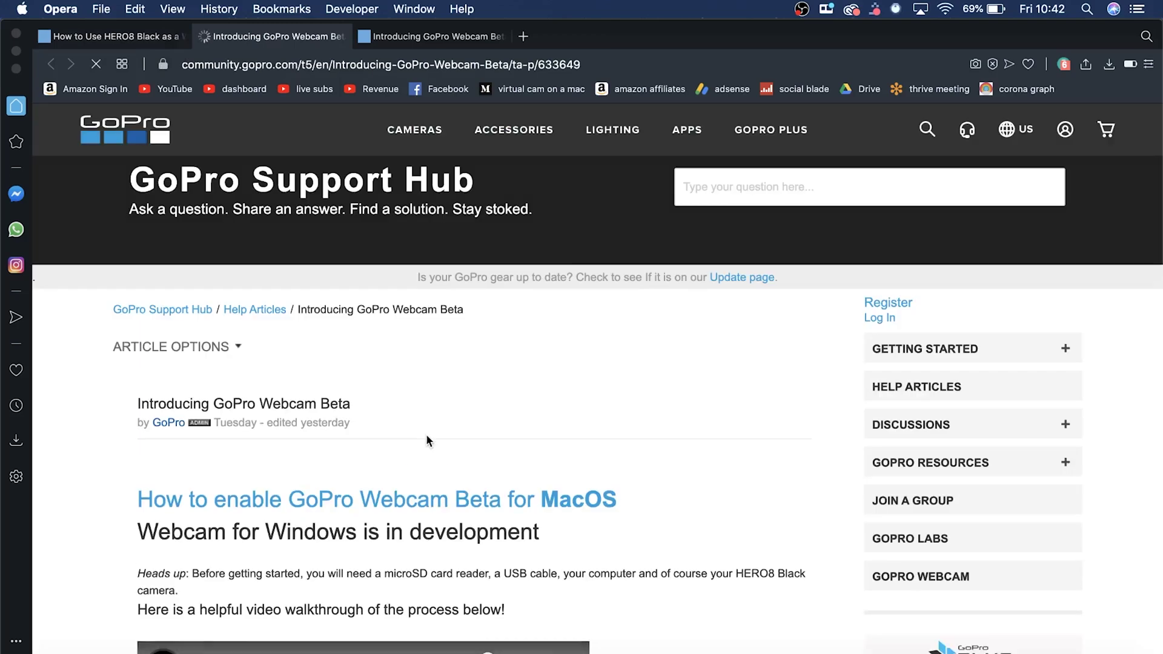
{"action": "scroll", "coordinate": [531, 538], "scroll_direction": "down", "scroll_amount": 3}
{"action": "scroll", "coordinate": [532, 538], "scroll_direction": "down", "scroll_amount": 3}
{"action": "scroll", "coordinate": [532, 538], "scroll_direction": "down", "scroll_amount": 5}
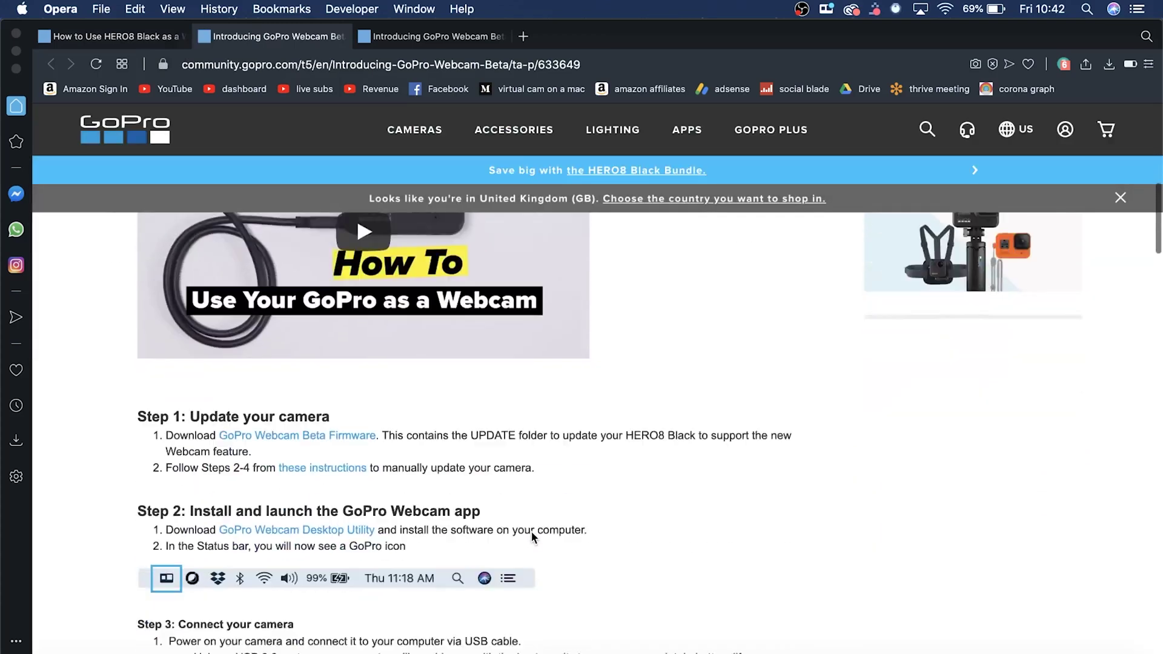
{"action": "scroll", "coordinate": [531, 534], "scroll_direction": "down", "scroll_amount": 2}
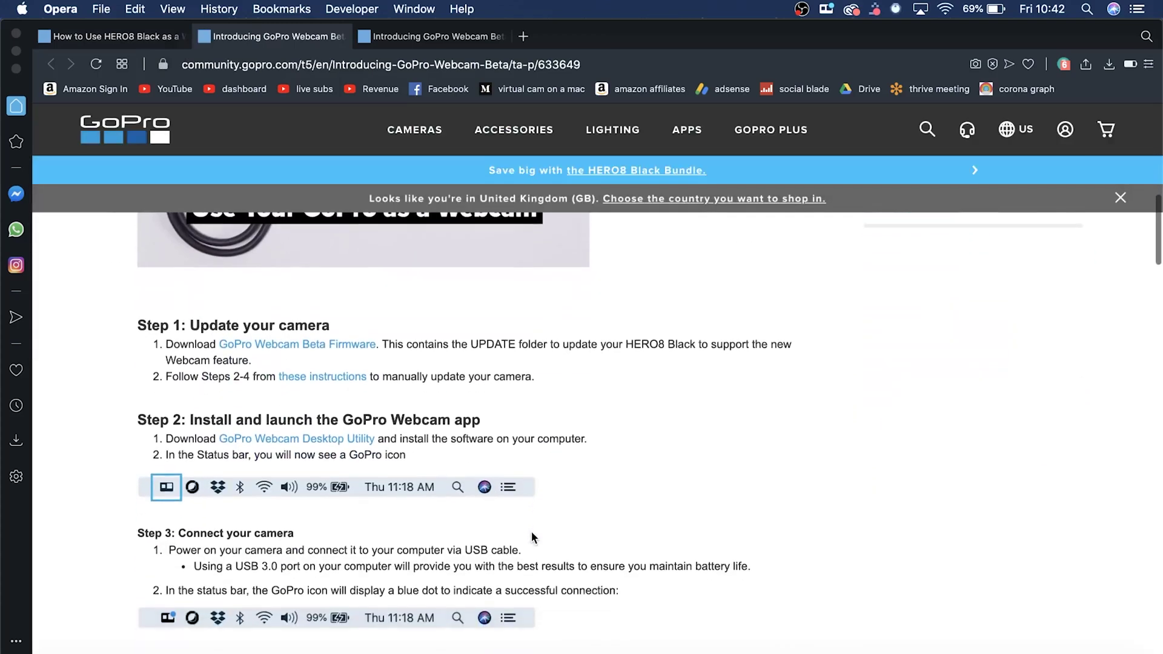
{"action": "left_click", "coordinate": [334, 439]}
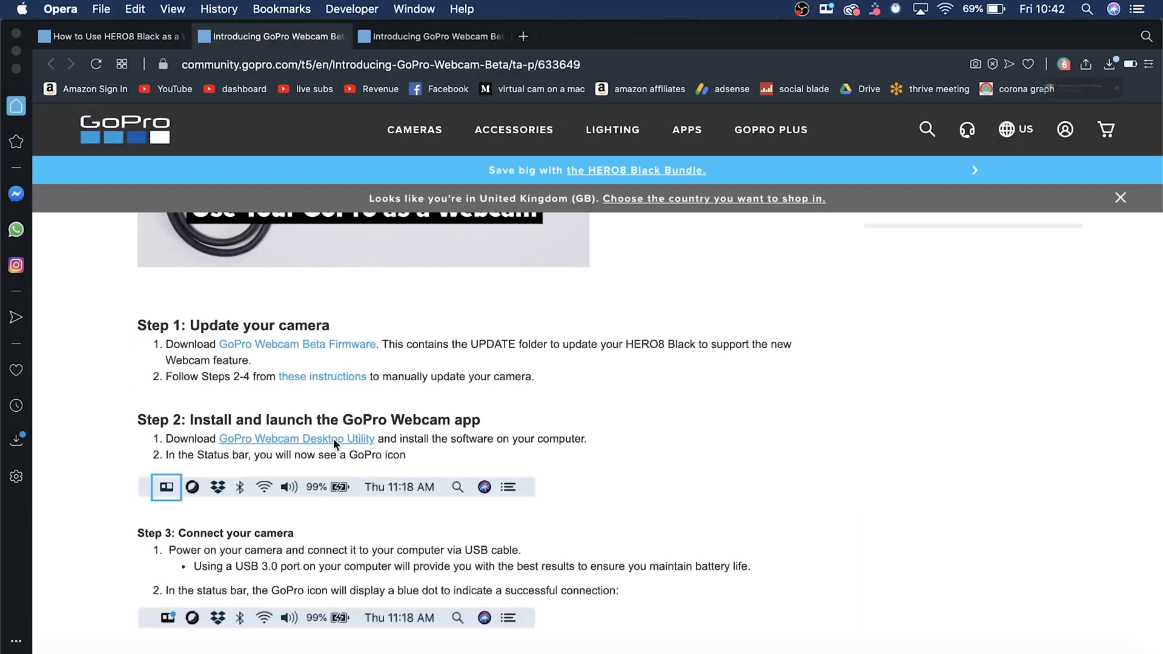
{"action": "left_click", "coordinate": [1047, 125]}
{"action": "left_click", "coordinate": [781, 471]}
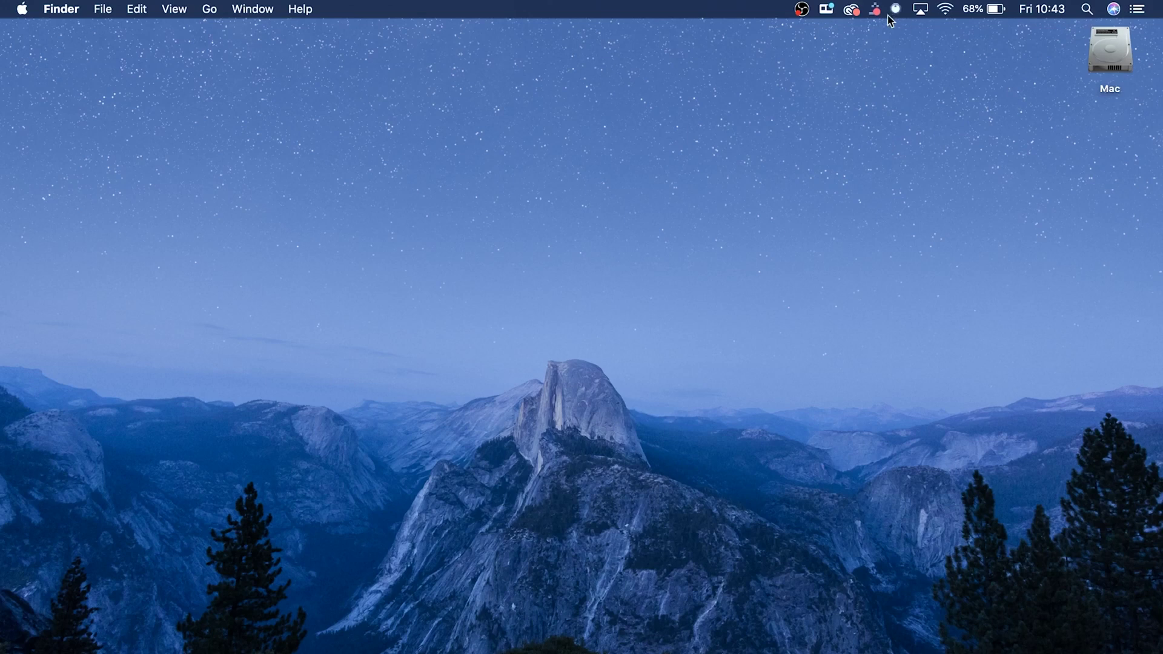
{"action": "left_click", "coordinate": [827, 11]}
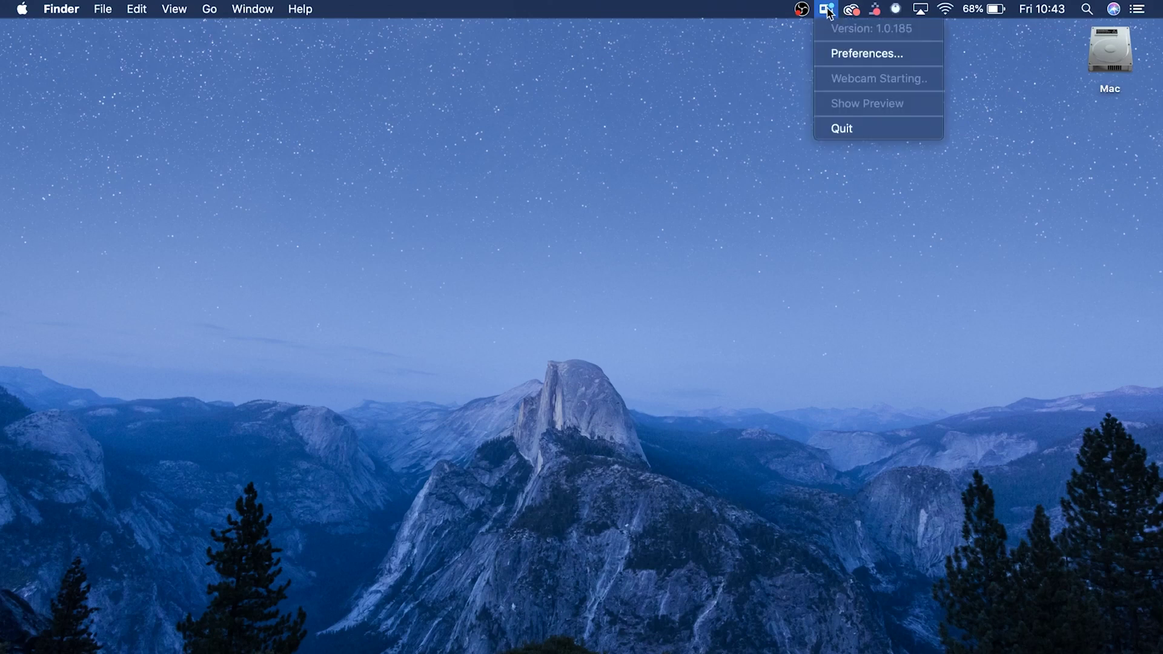
{"action": "left_click", "coordinate": [1045, 73]}
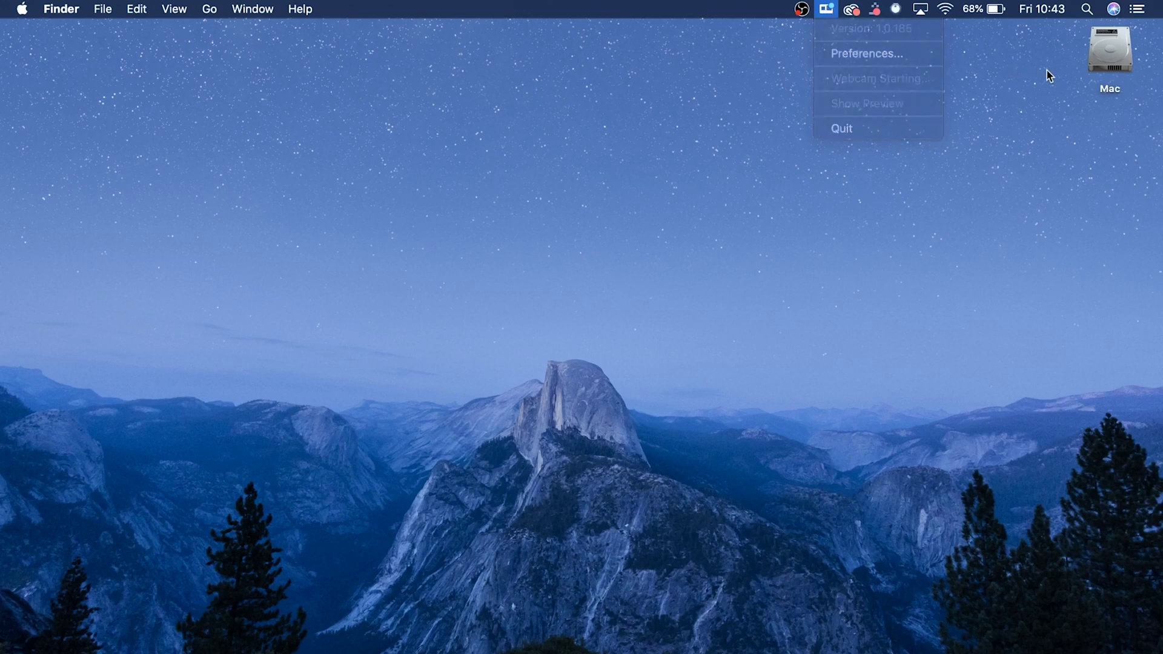
{"action": "left_click", "coordinate": [1088, 9]}
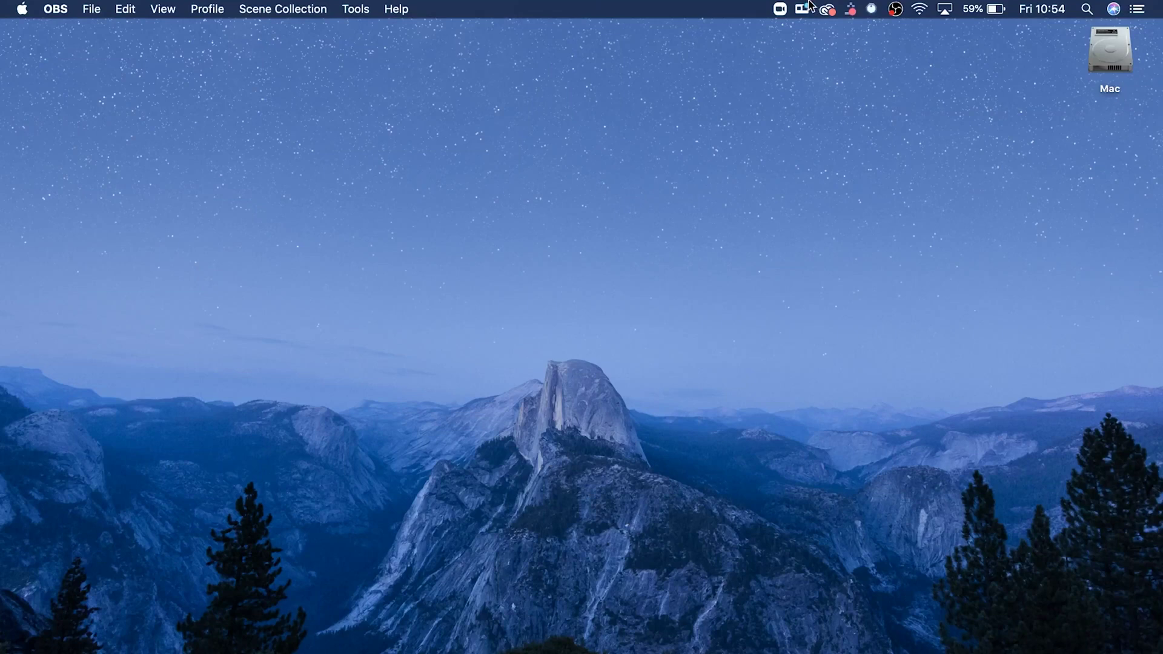
Confirm 'Camera Connected' in the menu-bar utility and show the live preview
{"action": "left_click", "coordinate": [803, 9]}
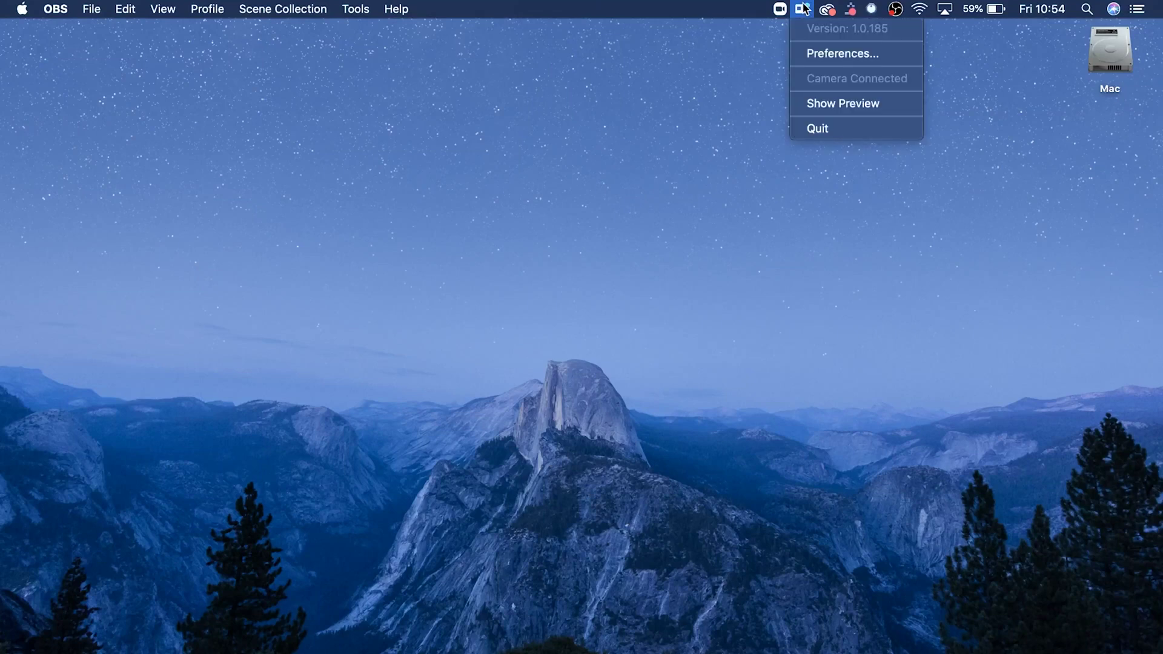
{"action": "left_click", "coordinate": [838, 105]}
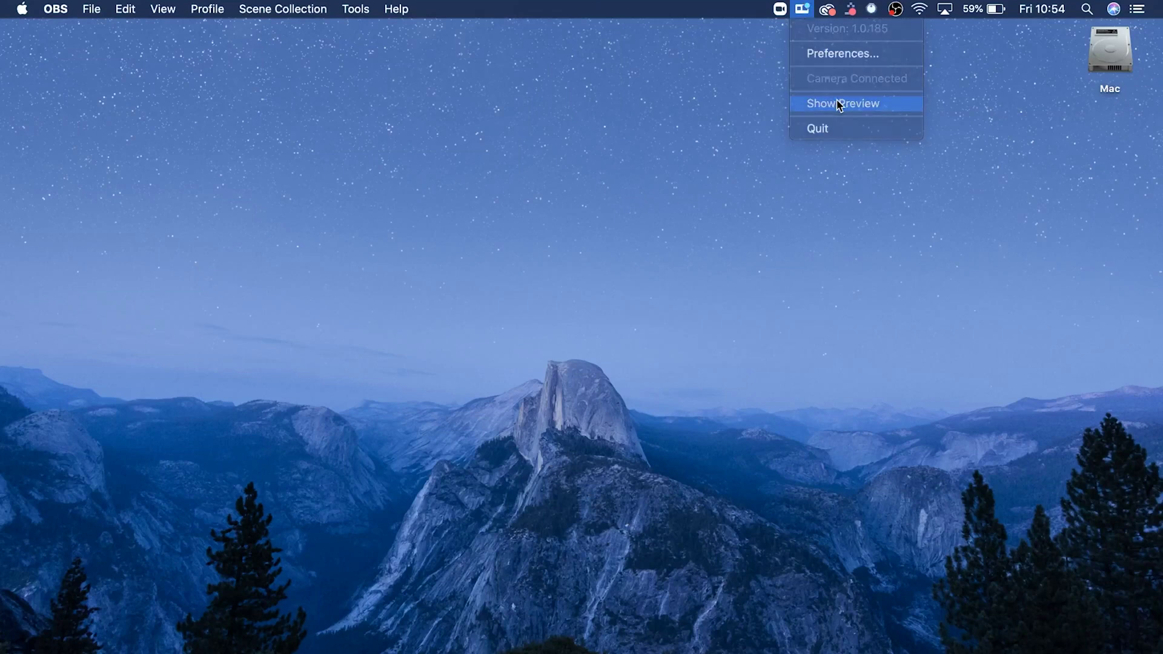